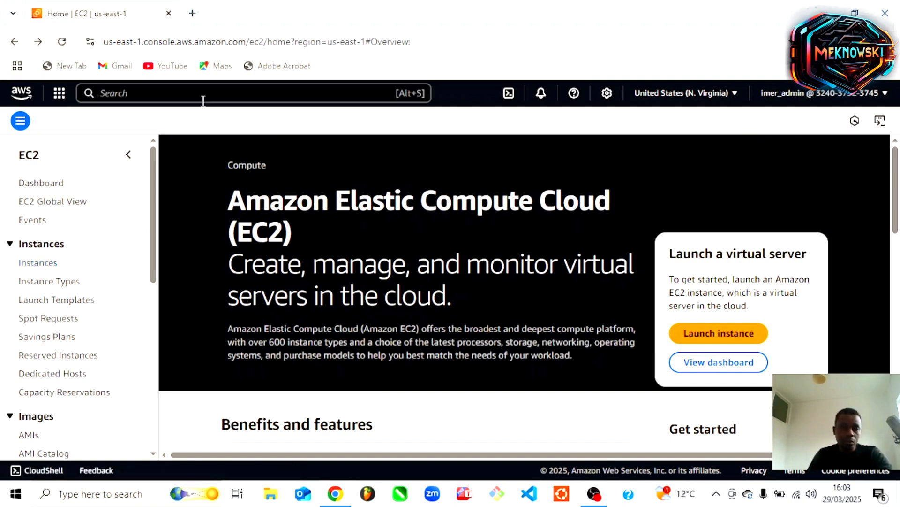
- Return to Console Home, search the services for "ec2" and open the EC2 service
{"action": "left_click", "coordinate": [14, 46]}
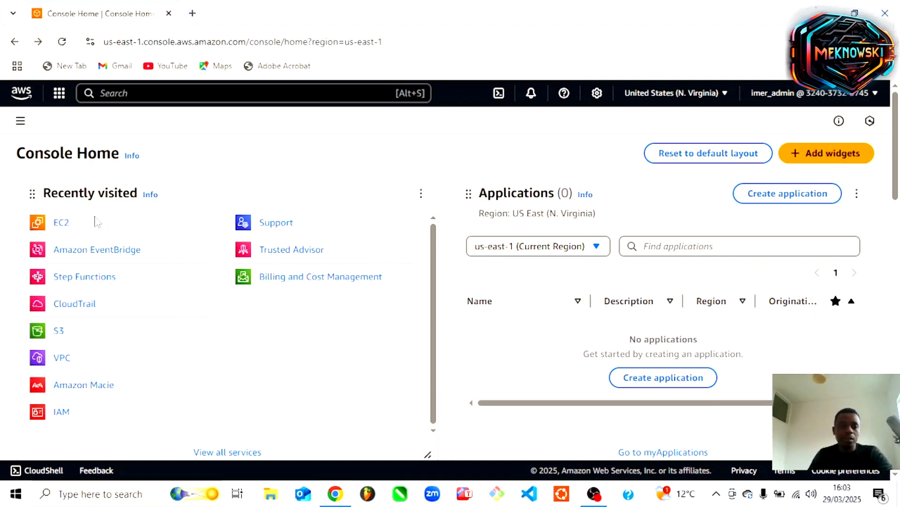
{"action": "left_click", "coordinate": [117, 96]}
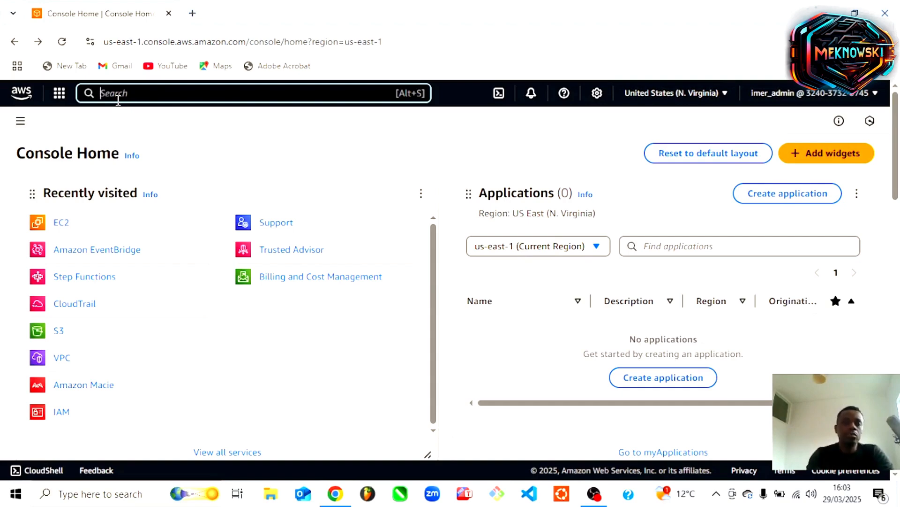
{"action": "type", "text": "ec2"}
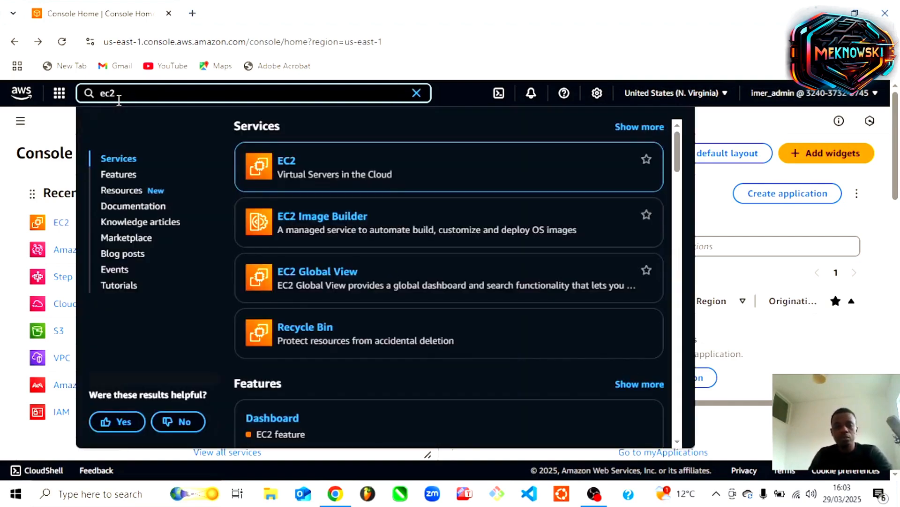
{"action": "mouse_move", "coordinate": [302, 163]}
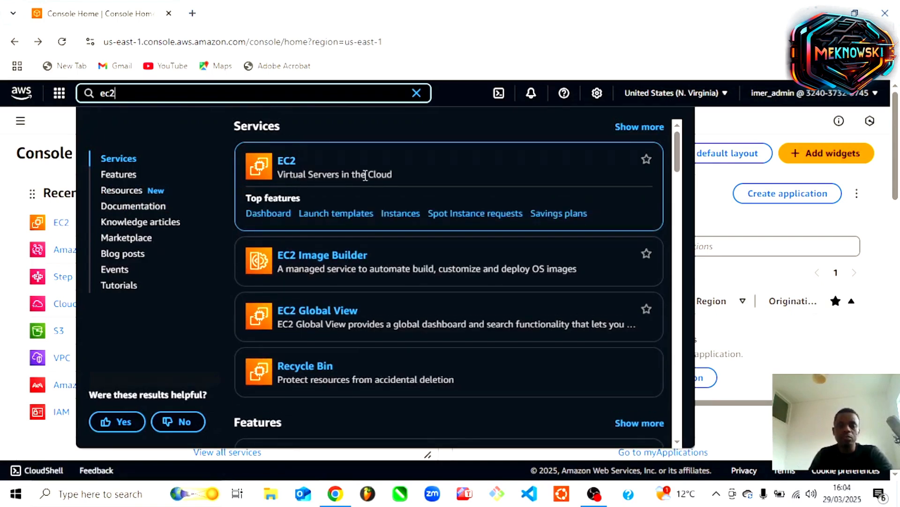
{"action": "left_click", "coordinate": [288, 162]}
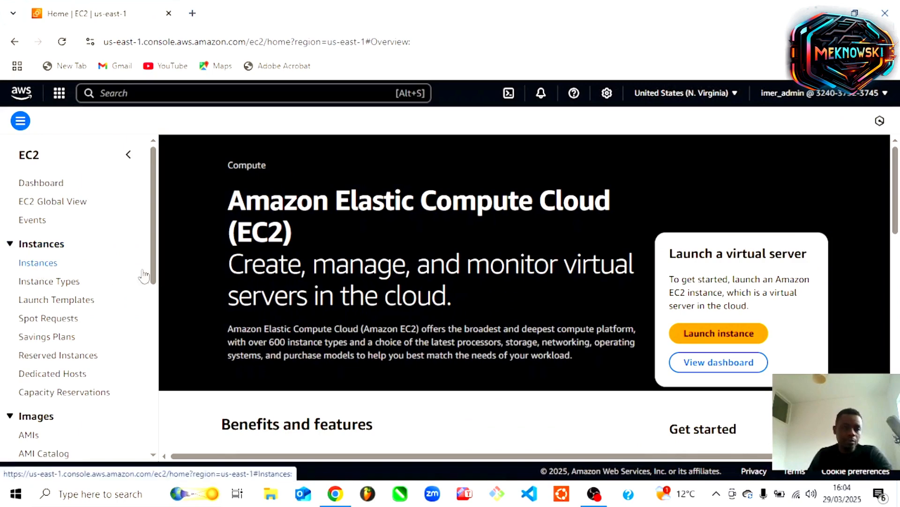
- Open the EC2 instances list, start launching a new instance and dismiss the walkthrough banner
{"action": "left_click", "coordinate": [42, 264]}
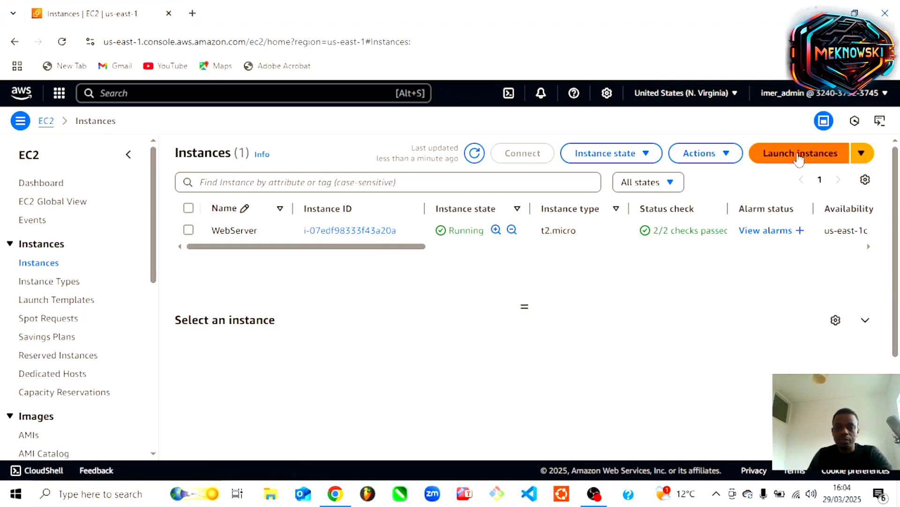
{"action": "left_click", "coordinate": [798, 157]}
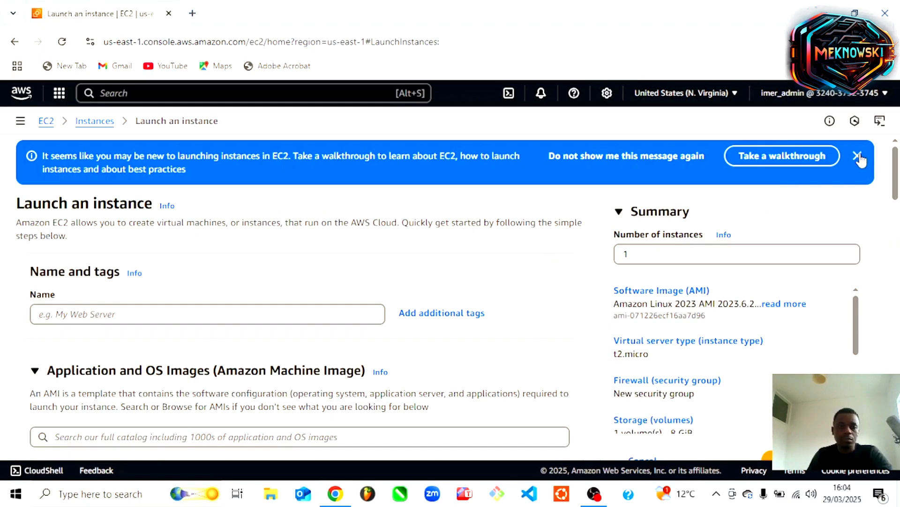
{"action": "left_click", "coordinate": [858, 157]}
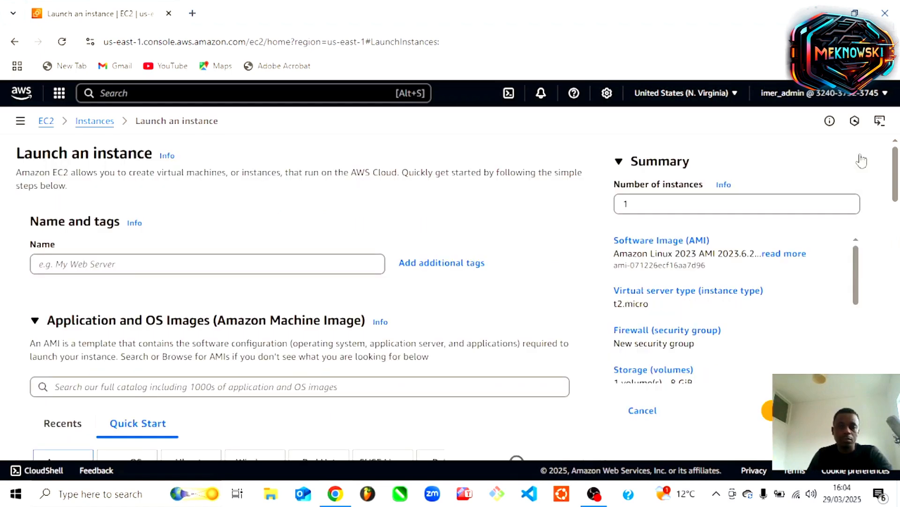
- Name the new instance MyWebEC2
{"action": "left_click", "coordinate": [132, 265]}
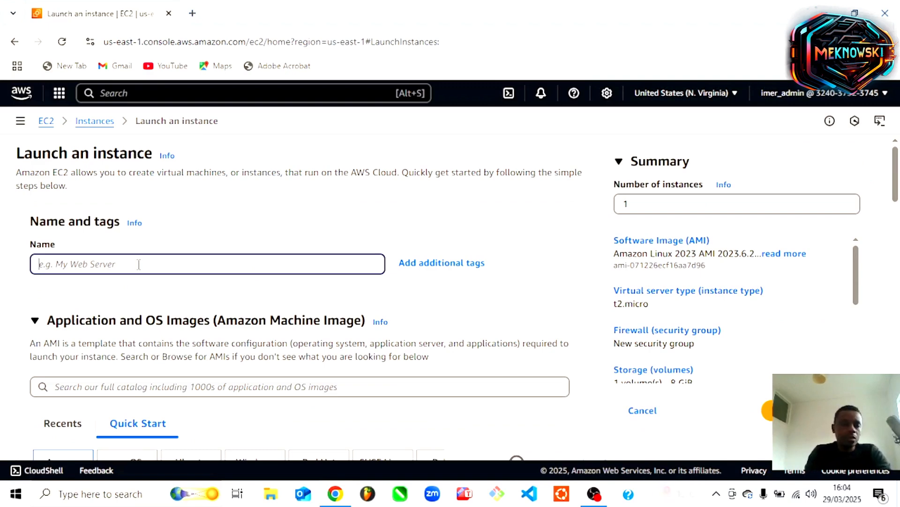
{"action": "type", "text": "m"}
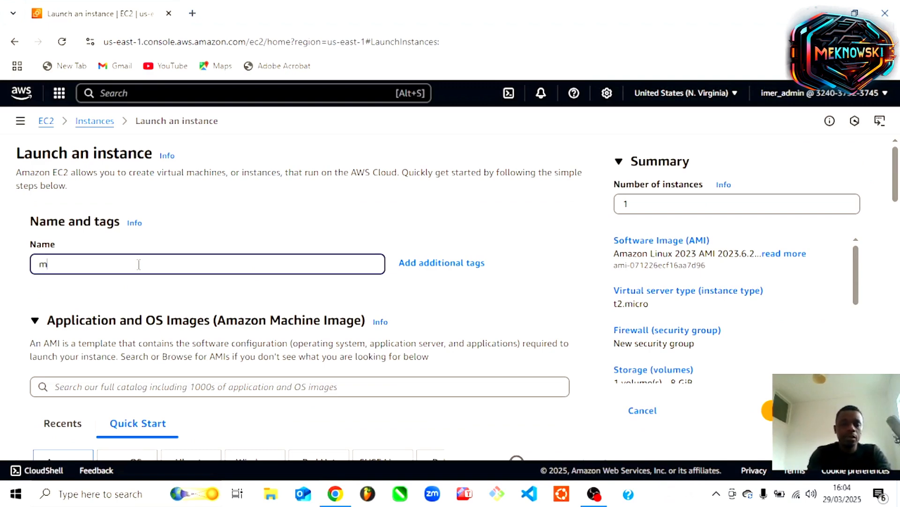
{"action": "key", "text": "BackSpace"}
{"action": "type", "text": "M"}
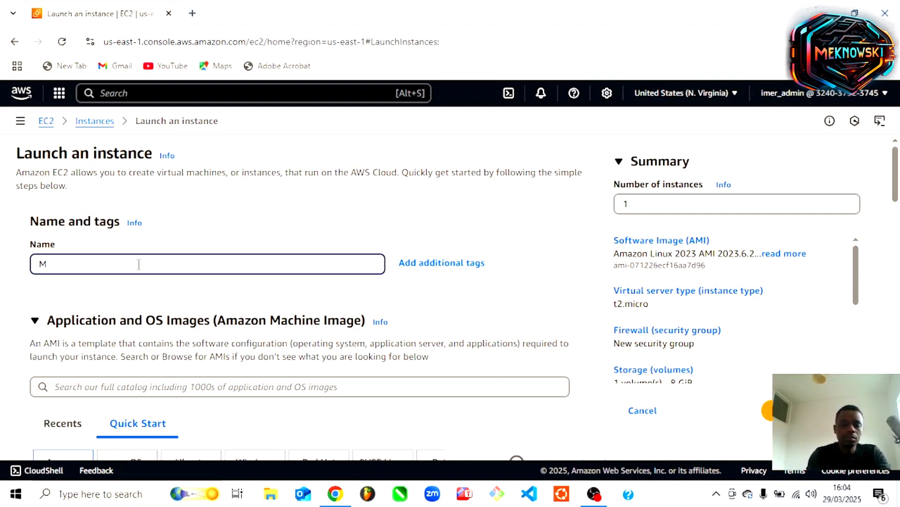
{"action": "type", "text": "yWebEC2"}
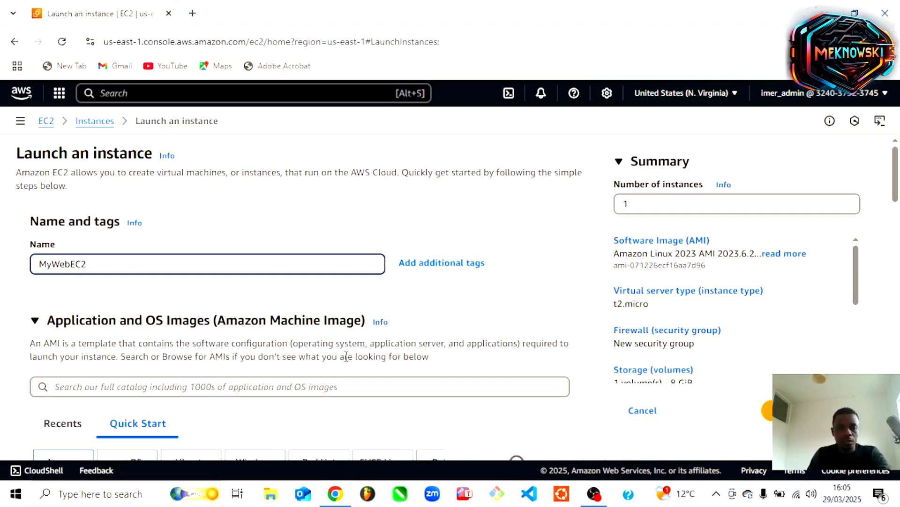
- Review the available Amazon Machine Images, the selected image's details and the instance type for the new instance
{"action": "scroll", "coordinate": [346, 355], "scroll_direction": "down", "scroll_amount": 1}
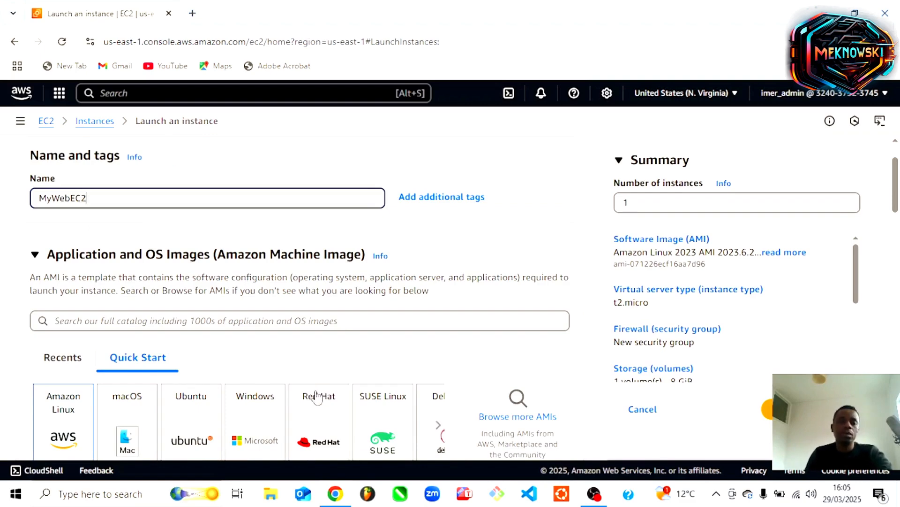
{"action": "scroll", "coordinate": [210, 370], "scroll_direction": "down", "scroll_amount": 4}
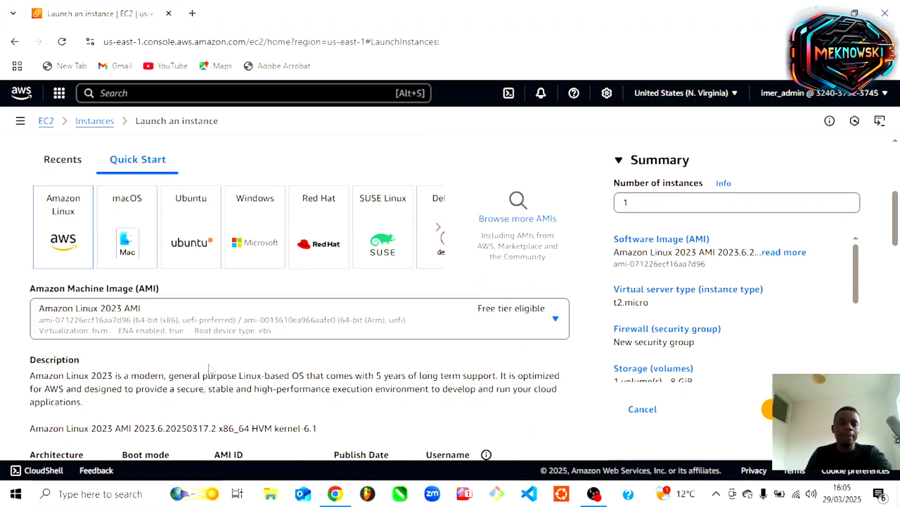
{"action": "scroll", "coordinate": [49, 303], "scroll_direction": "up", "scroll_amount": 3}
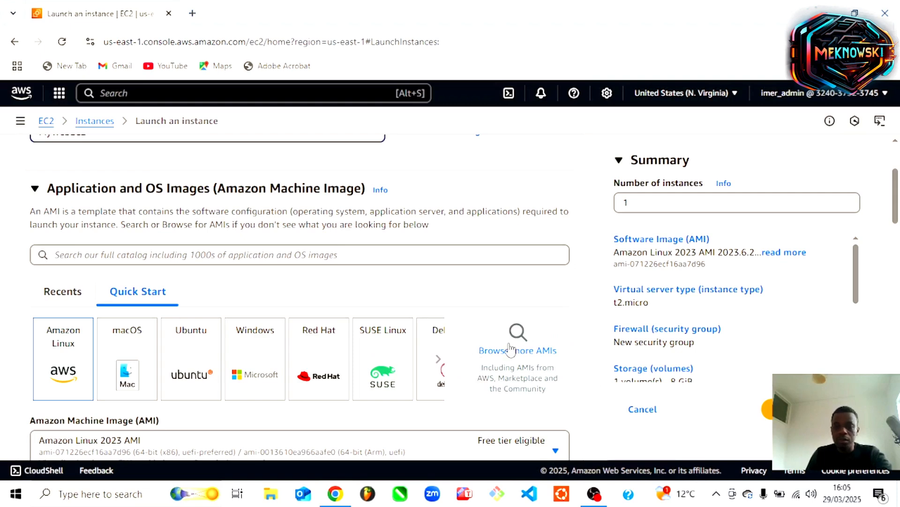
{"action": "scroll", "coordinate": [510, 351], "scroll_direction": "down", "scroll_amount": 1}
{"action": "scroll", "coordinate": [510, 351], "scroll_direction": "down", "scroll_amount": 1}
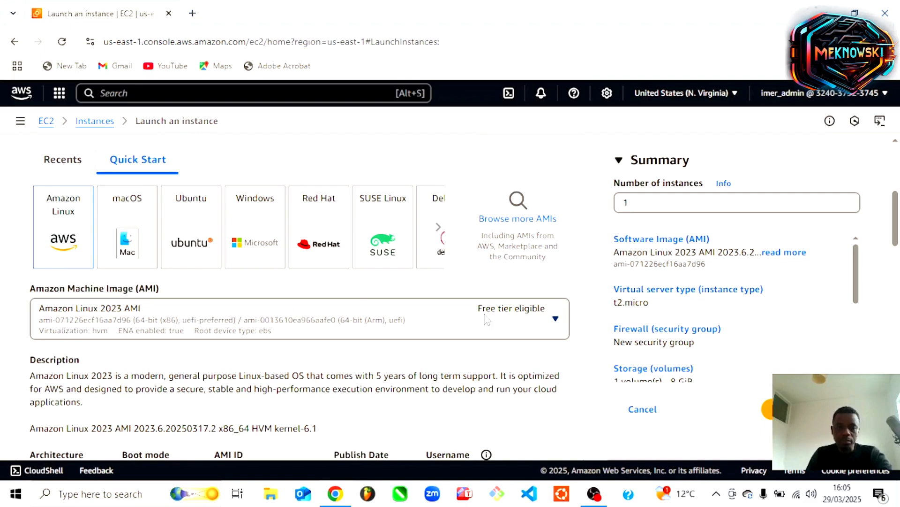
{"action": "left_click", "coordinate": [556, 321]}
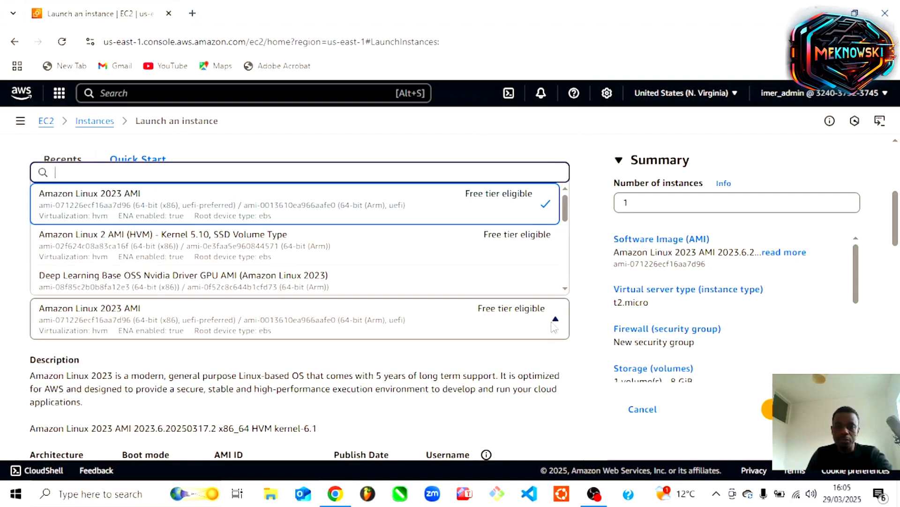
{"action": "left_click", "coordinate": [554, 324]}
{"action": "scroll", "coordinate": [563, 333], "scroll_direction": "down", "scroll_amount": 3}
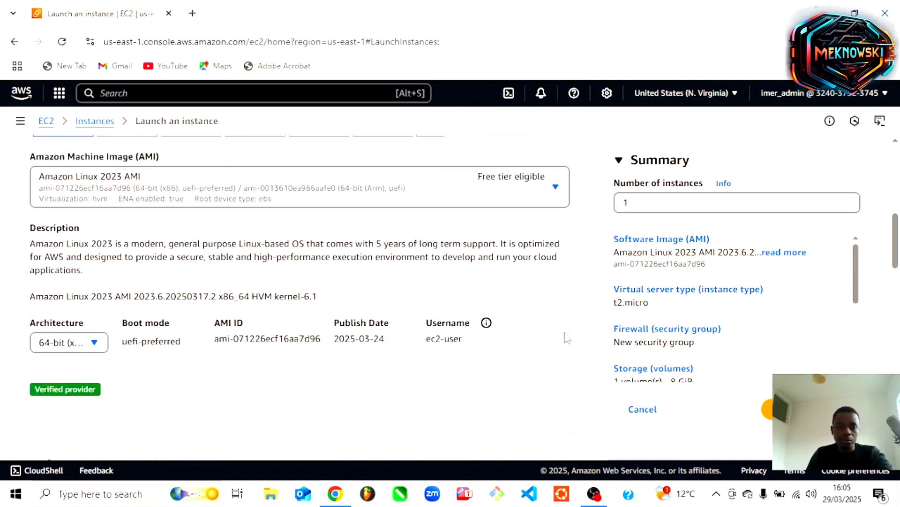
{"action": "scroll", "coordinate": [567, 338], "scroll_direction": "down", "scroll_amount": 1}
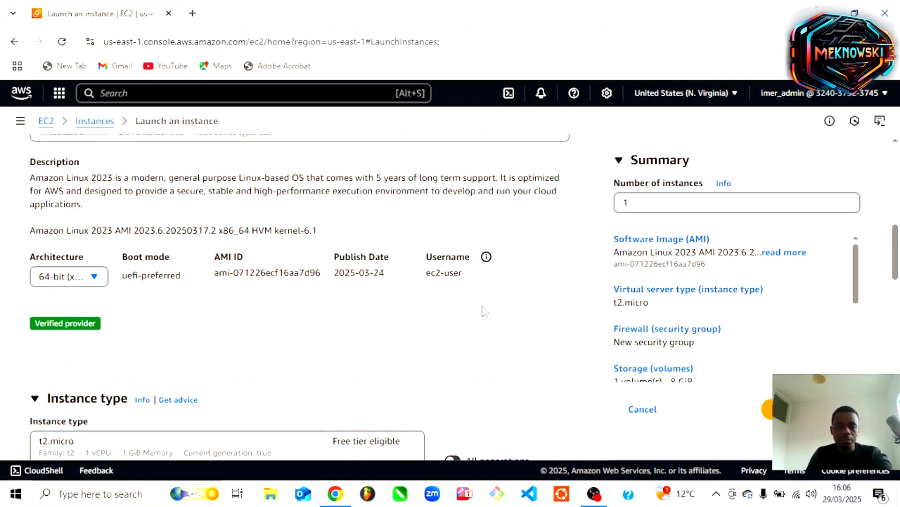
{"action": "scroll", "coordinate": [483, 312], "scroll_direction": "down", "scroll_amount": 4}
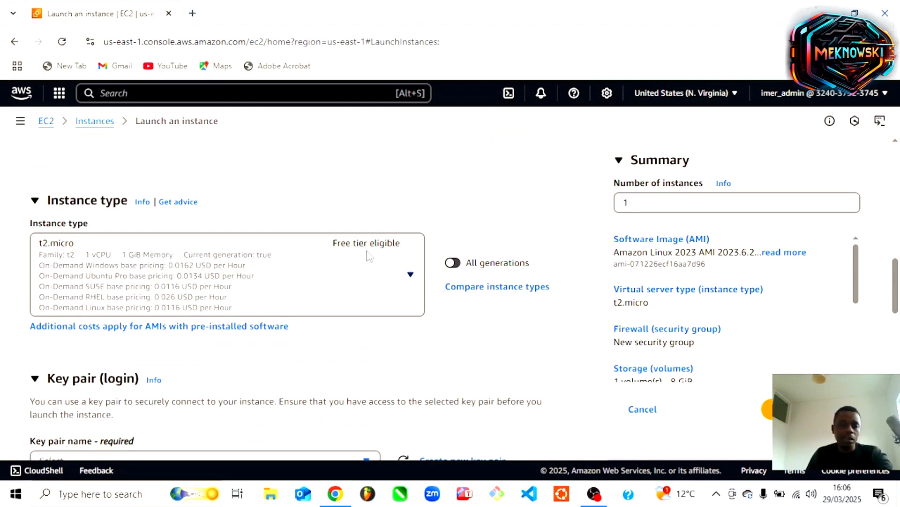
{"action": "scroll", "coordinate": [419, 305], "scroll_direction": "down", "scroll_amount": 1}
{"action": "scroll", "coordinate": [419, 305], "scroll_direction": "down", "scroll_amount": 1}
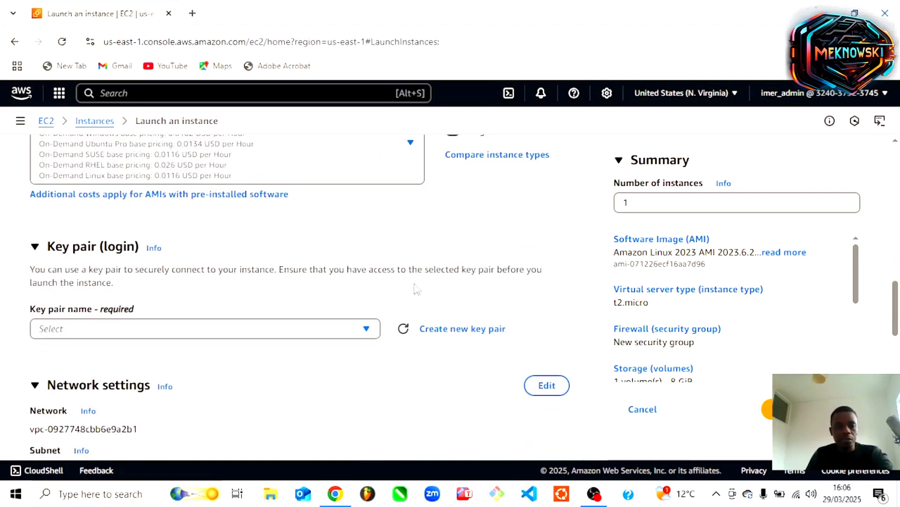
- Create a new RSA key pair named MyWebEC2 with a .pem private key file for the instance
{"action": "scroll", "coordinate": [415, 290], "scroll_direction": "down", "scroll_amount": 1}
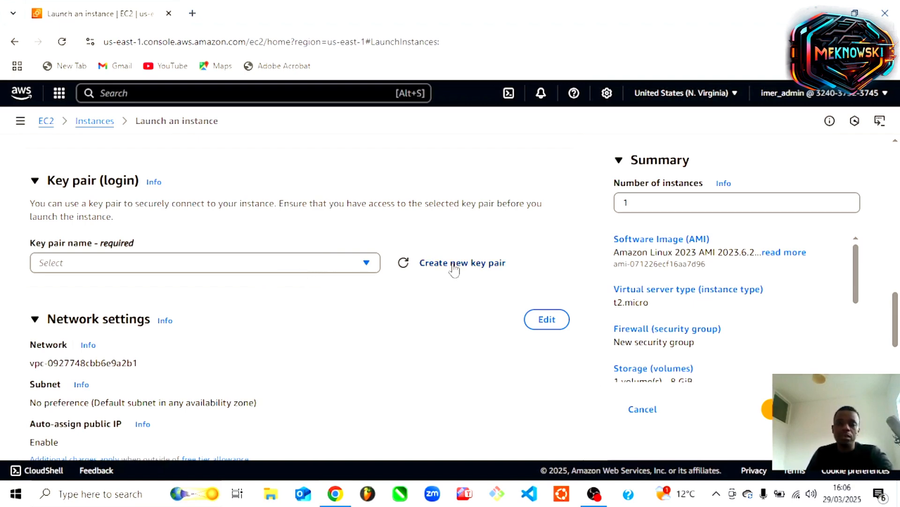
{"action": "left_click", "coordinate": [367, 265]}
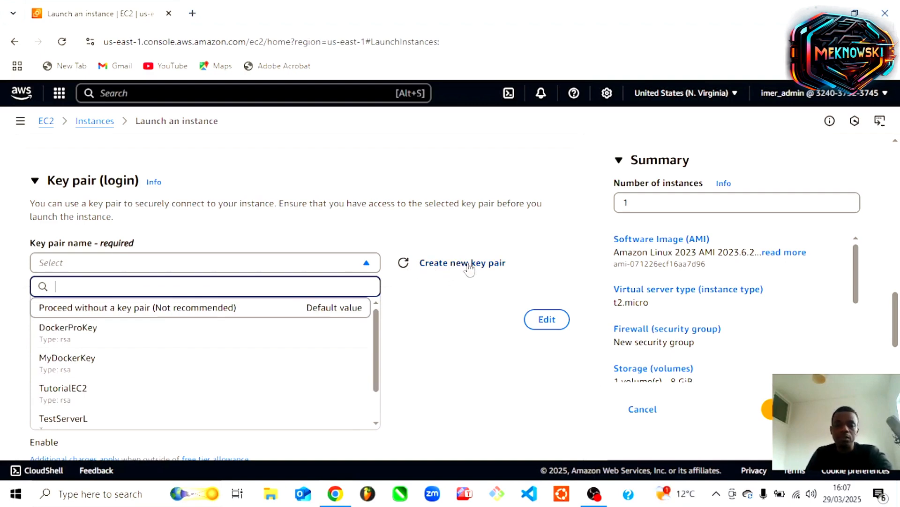
{"action": "left_click", "coordinate": [529, 265]}
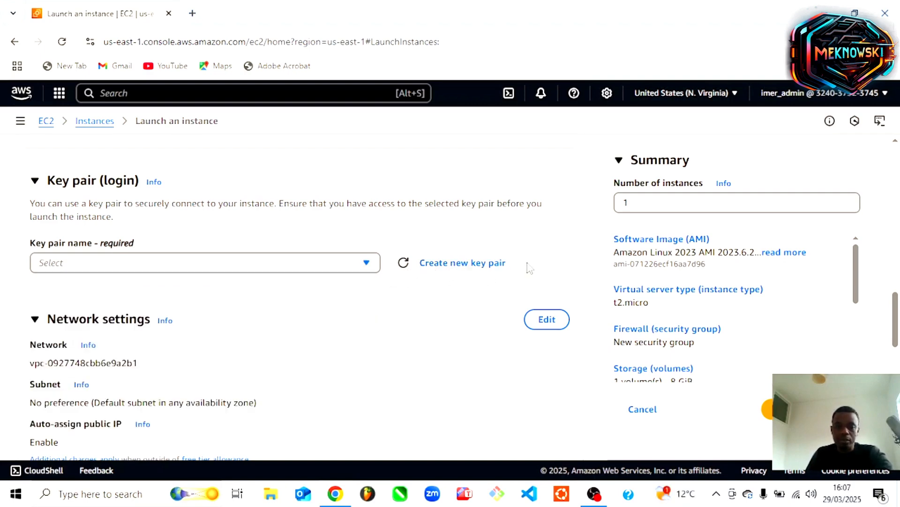
{"action": "left_click", "coordinate": [488, 268]}
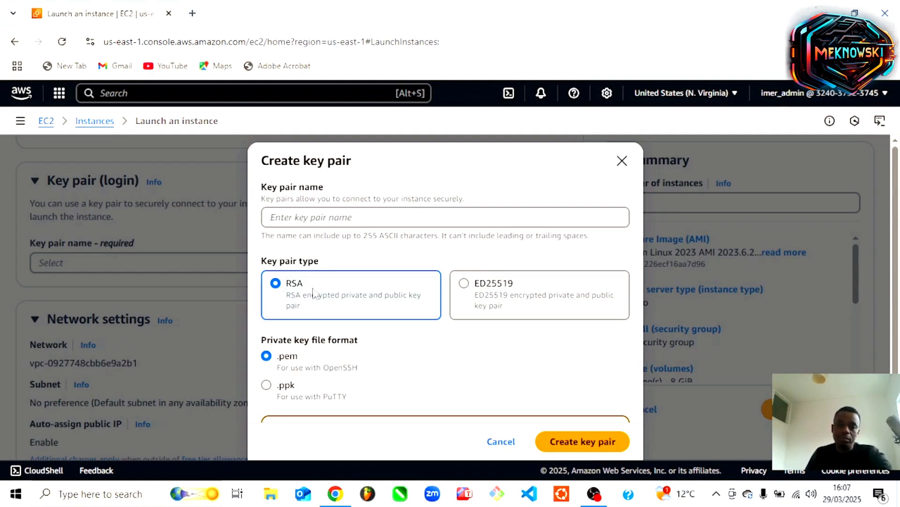
{"action": "left_click", "coordinate": [359, 217]}
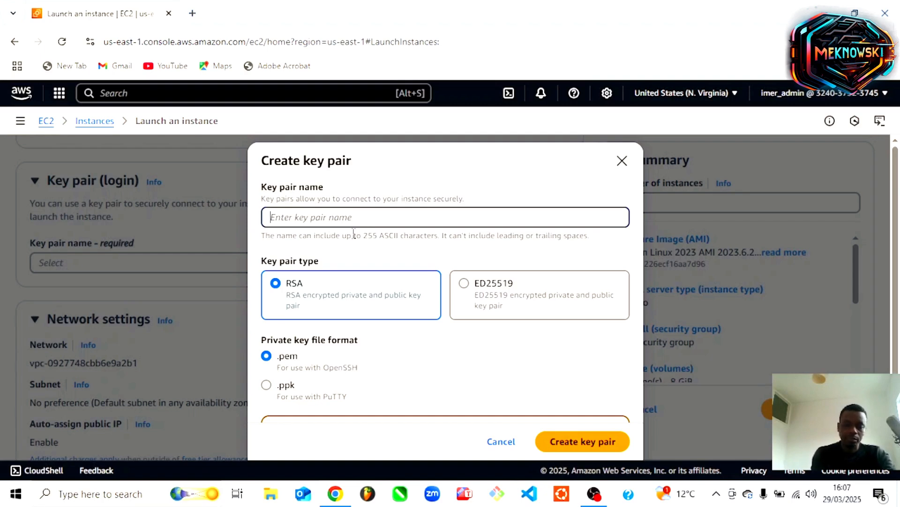
{"action": "type", "text": "My"}
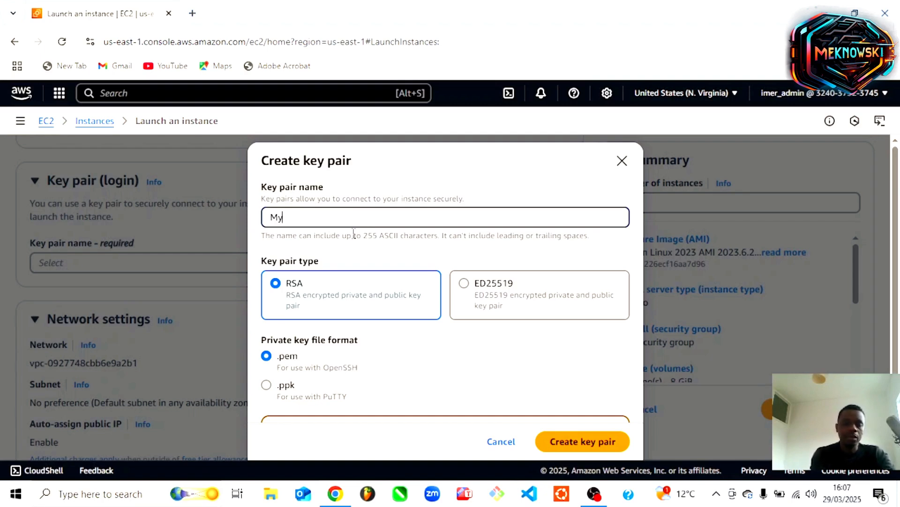
{"action": "type", "text": "WebEC2"}
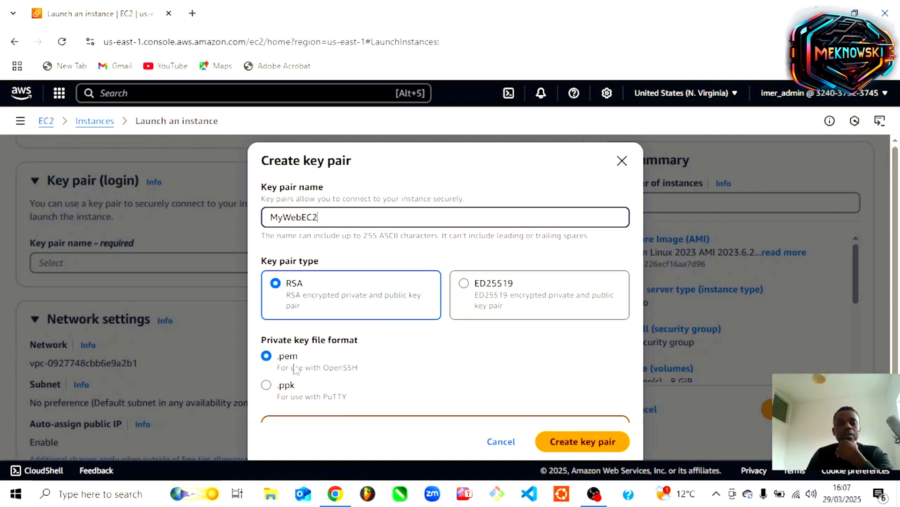
{"action": "scroll", "coordinate": [296, 368], "scroll_direction": "down", "scroll_amount": 2}
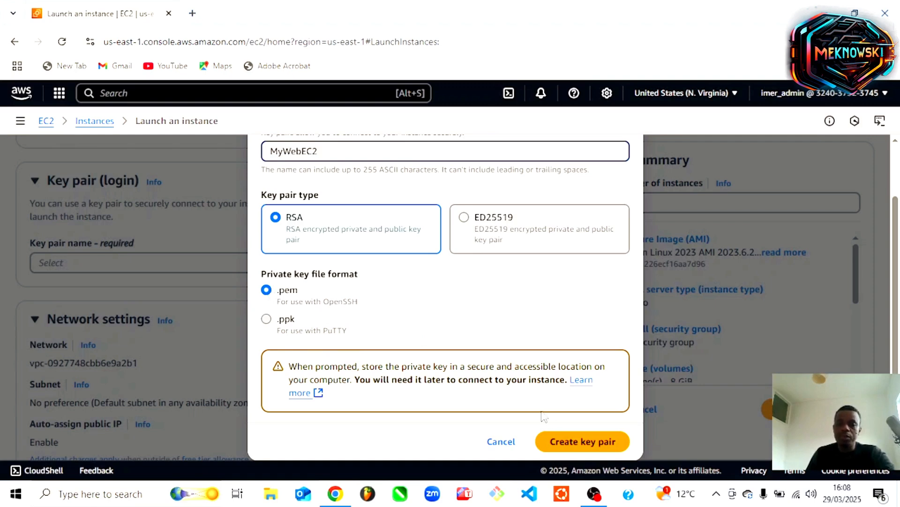
{"action": "left_click", "coordinate": [583, 446]}
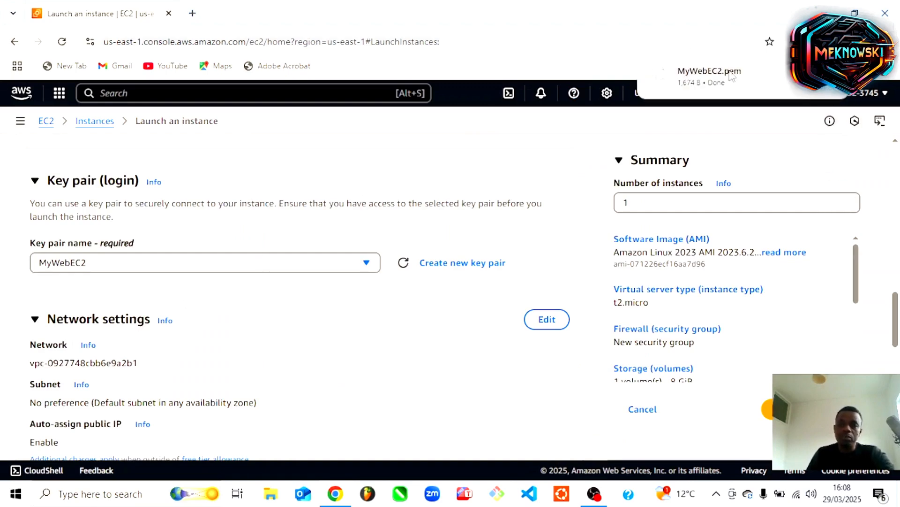
- Review the network settings and firewall rules, including the source options for allowed SSH traffic
{"action": "scroll", "coordinate": [408, 347], "scroll_direction": "down", "scroll_amount": 3}
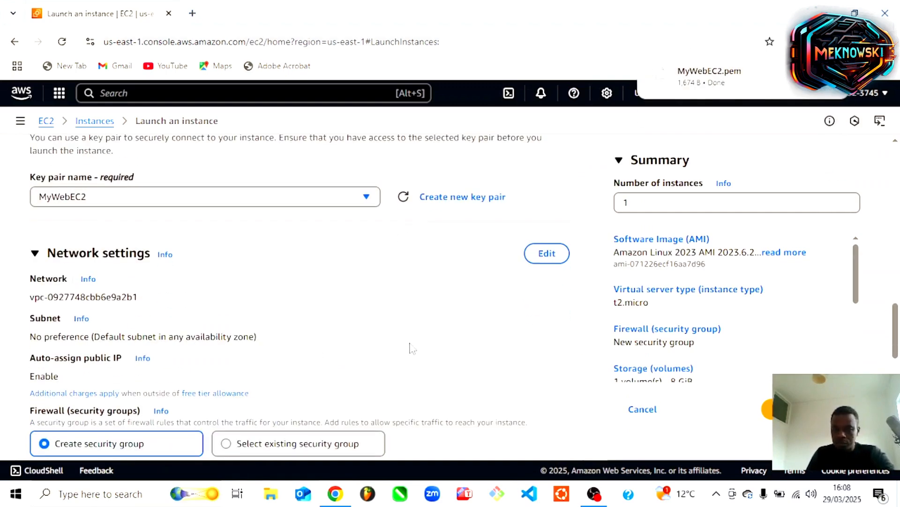
{"action": "scroll", "coordinate": [419, 346], "scroll_direction": "down", "scroll_amount": 2}
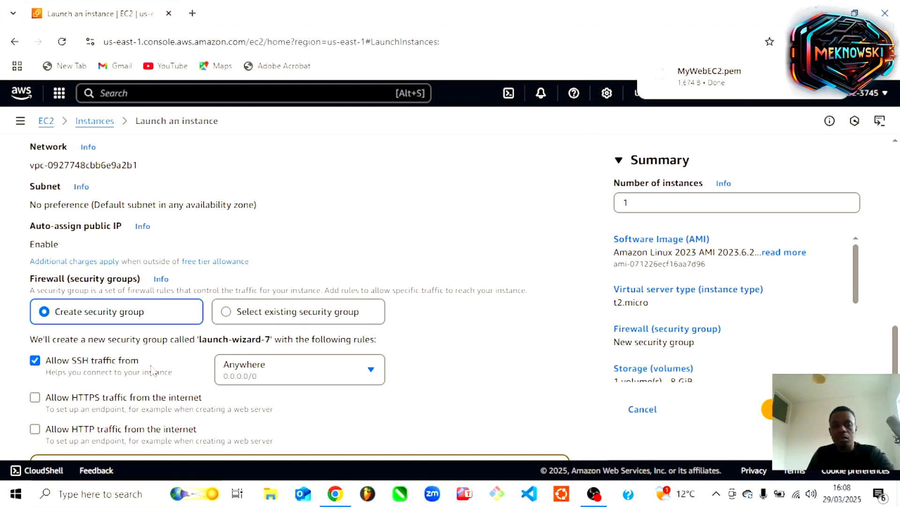
{"action": "left_click", "coordinate": [371, 371]}
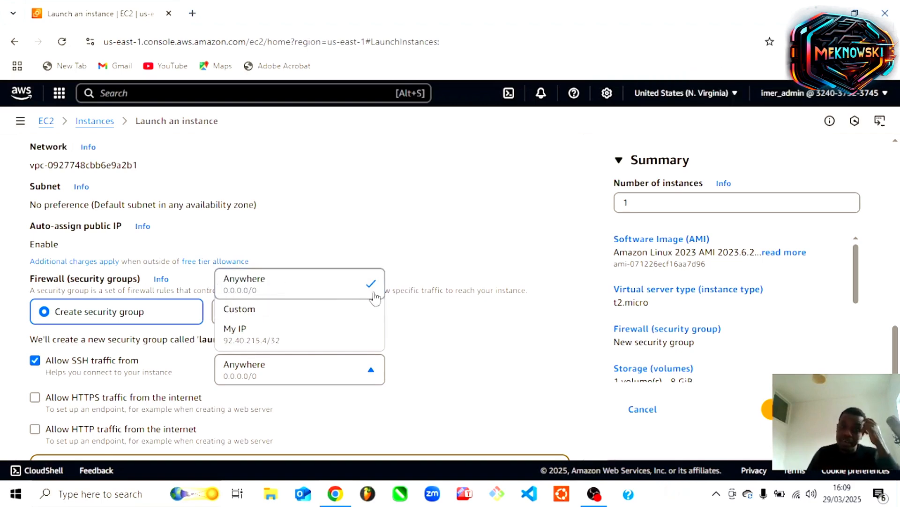
{"action": "scroll", "coordinate": [504, 361], "scroll_direction": "down", "scroll_amount": 1}
{"action": "scroll", "coordinate": [515, 319], "scroll_direction": "down", "scroll_amount": 2}
{"action": "left_click", "coordinate": [535, 260]}
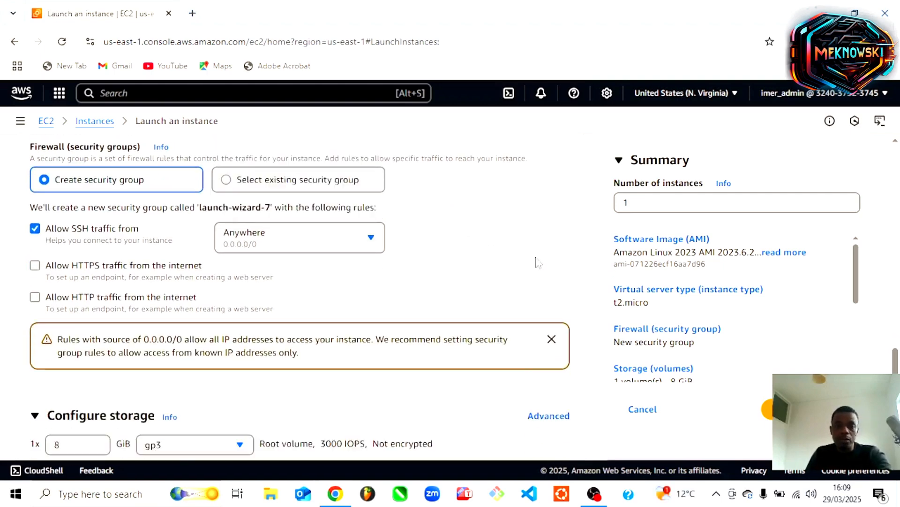
- Launch the configured instance, keeping the default storage configuration
{"action": "scroll", "coordinate": [539, 260], "scroll_direction": "down", "scroll_amount": 3}
{"action": "scroll", "coordinate": [543, 261], "scroll_direction": "down", "scroll_amount": 3}
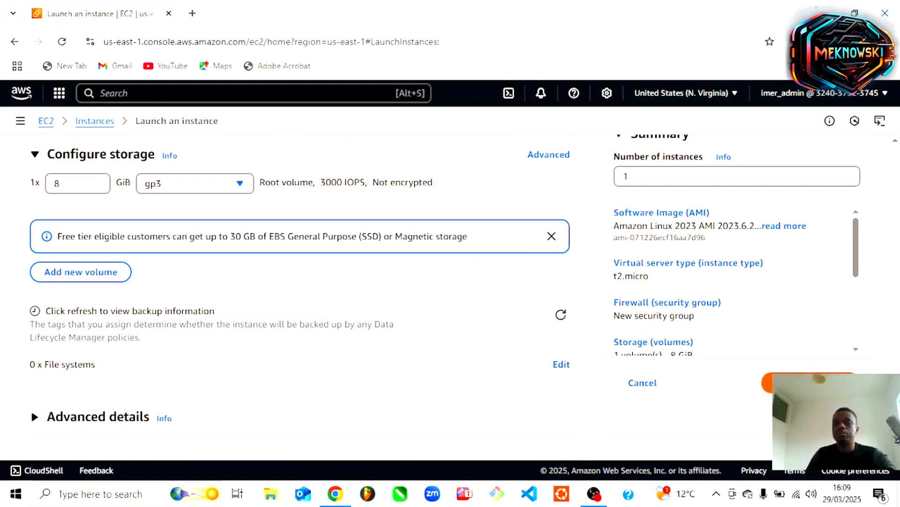
{"action": "left_click", "coordinate": [811, 382]}
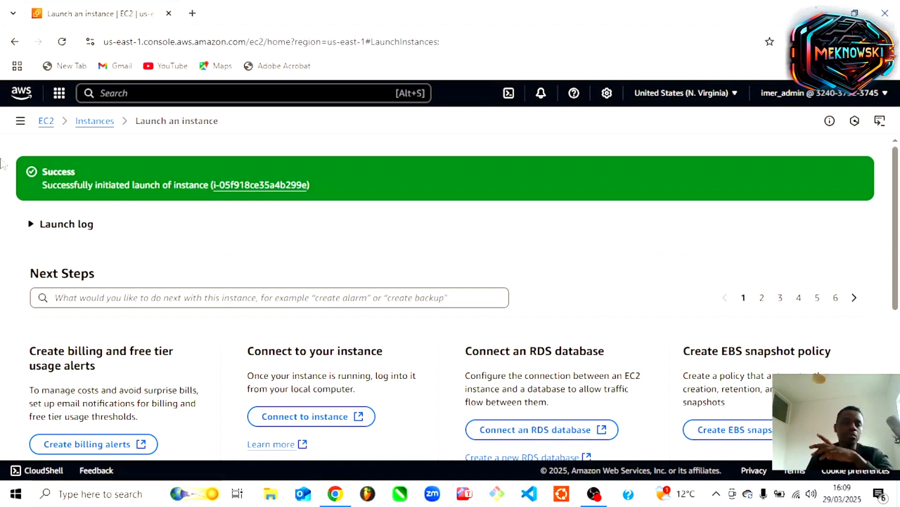
- Return to the EC2 instances list and refresh it
{"action": "left_click", "coordinate": [20, 122]}
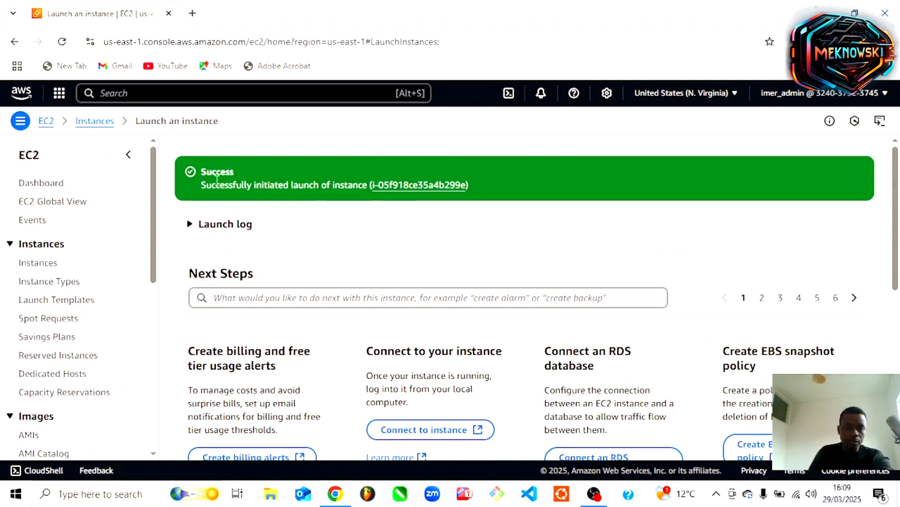
{"action": "left_click", "coordinate": [50, 265]}
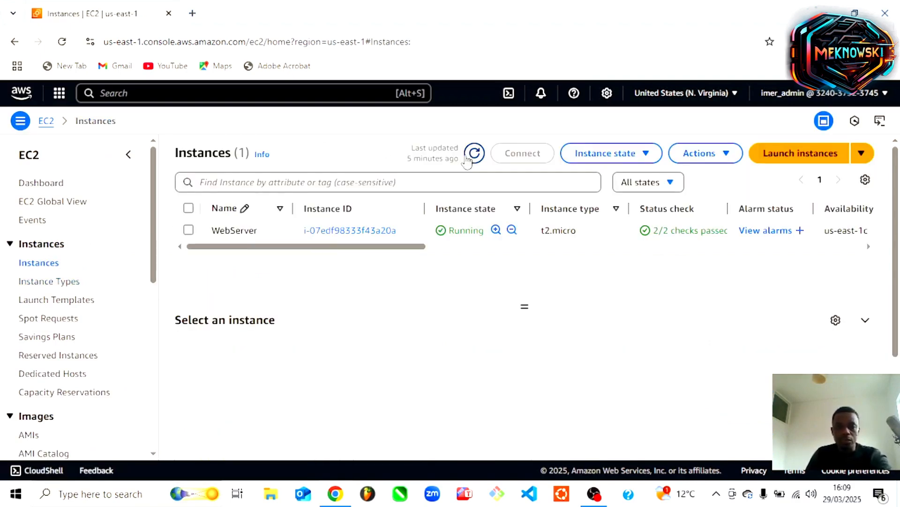
{"action": "left_click", "coordinate": [475, 153]}
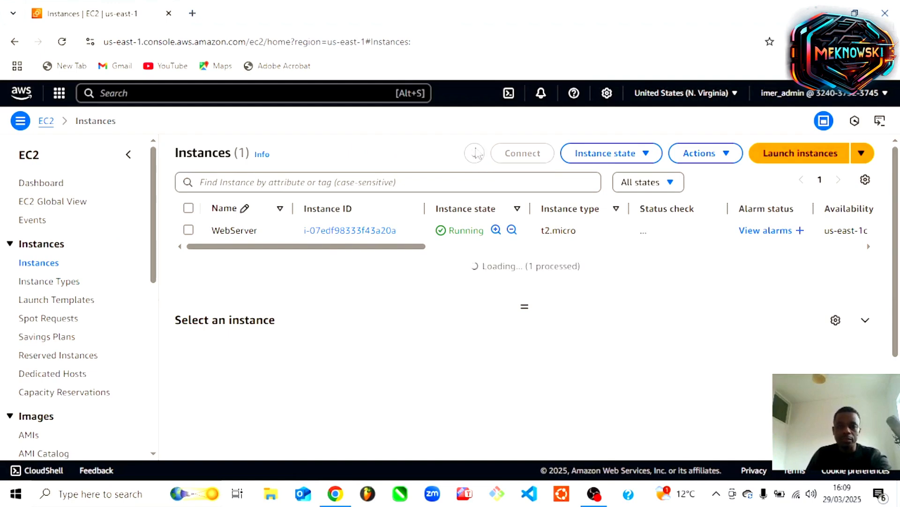